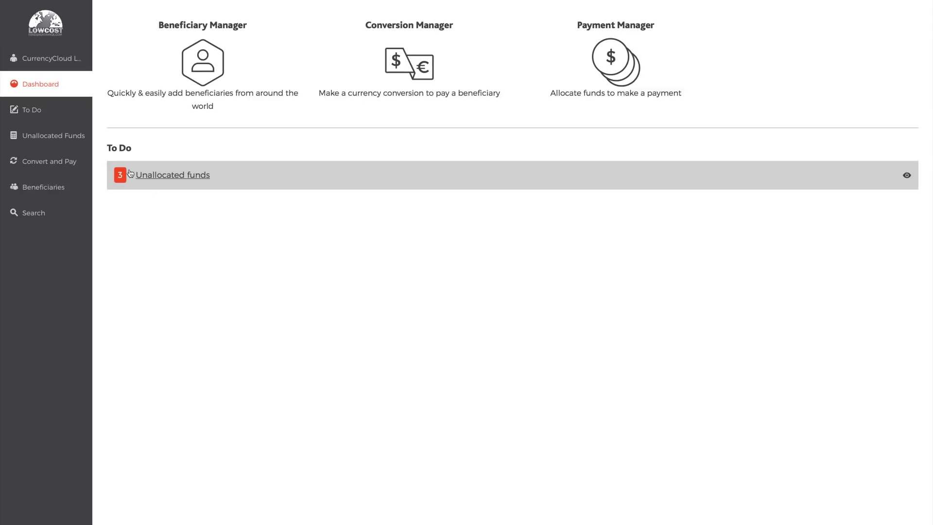
- Open the Convert and Pay form to start a new currency conversion
click(56, 159)
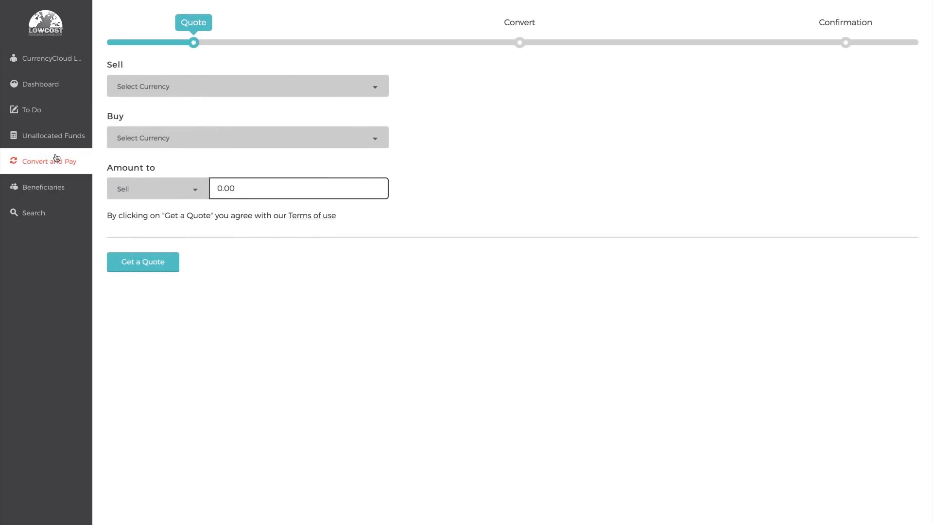
- Set up a conversion selling 25,000 Pound Sterling (GBP) for United States Dollar (USD)
click(171, 89)
text(s)
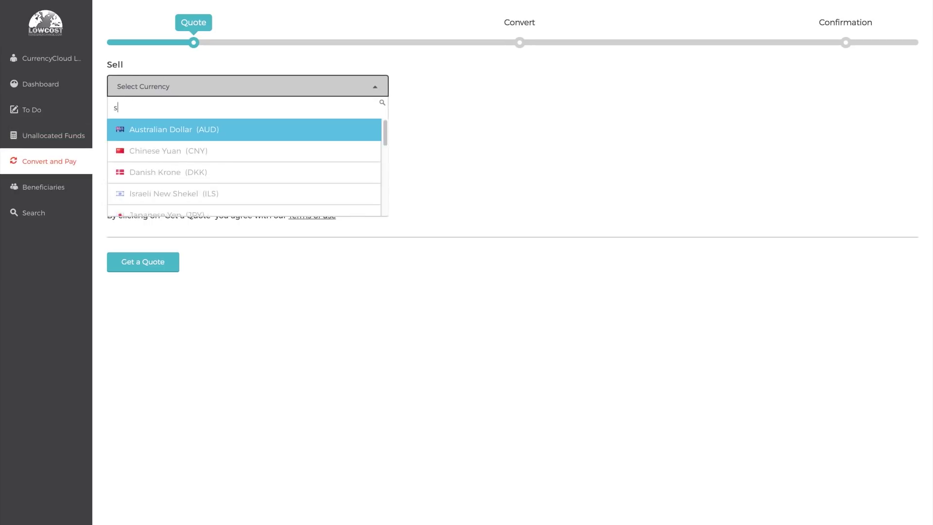
text(terl)
click(171, 136)
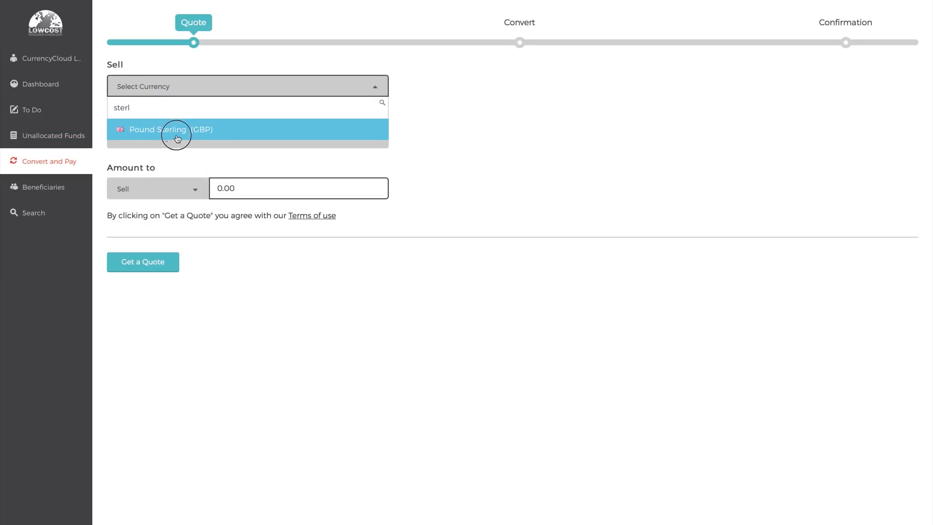
click(187, 145)
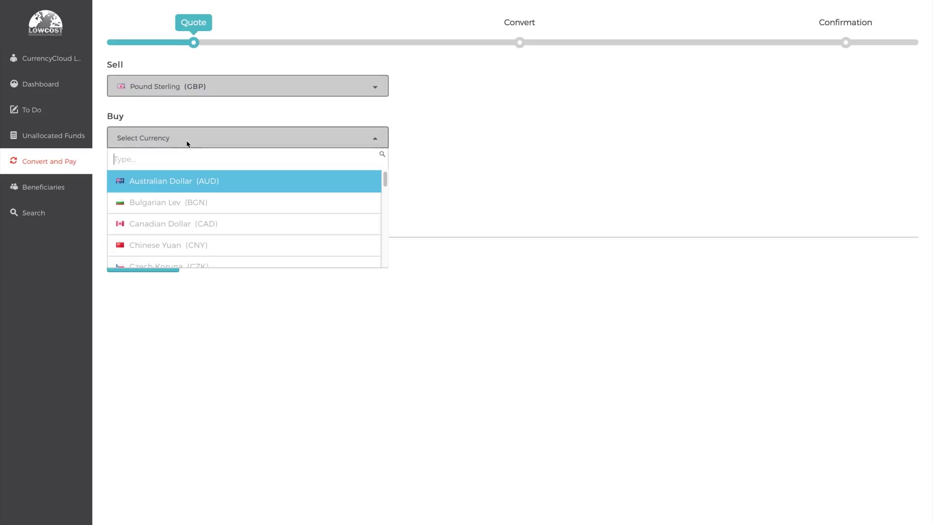
text(united)
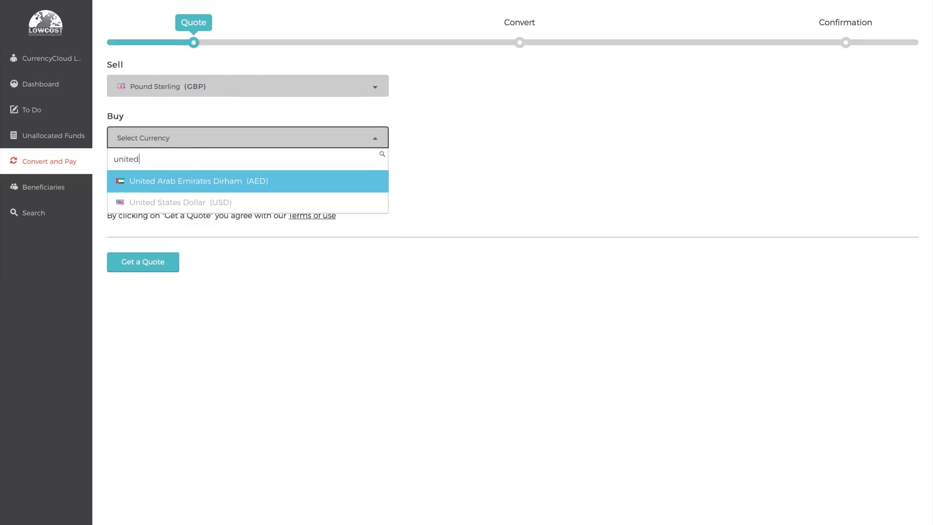
click(193, 201)
click(273, 184)
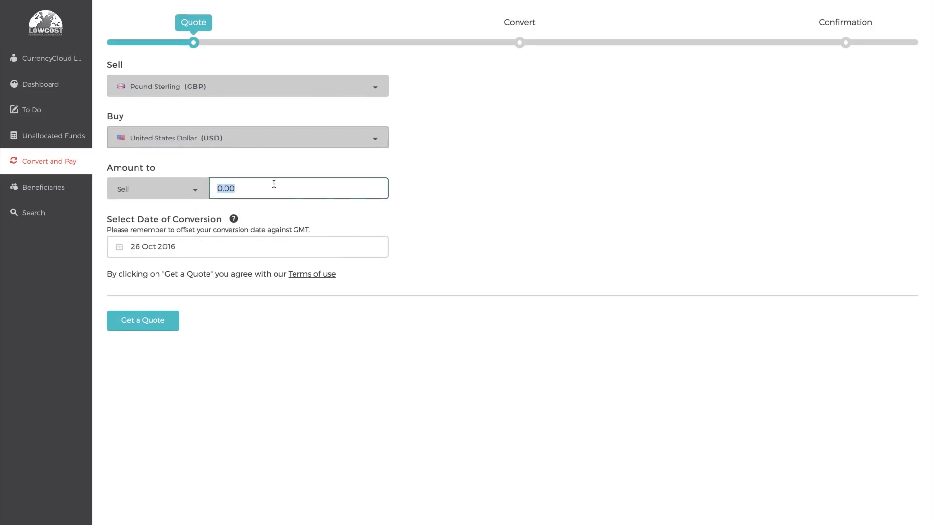
text(25000)
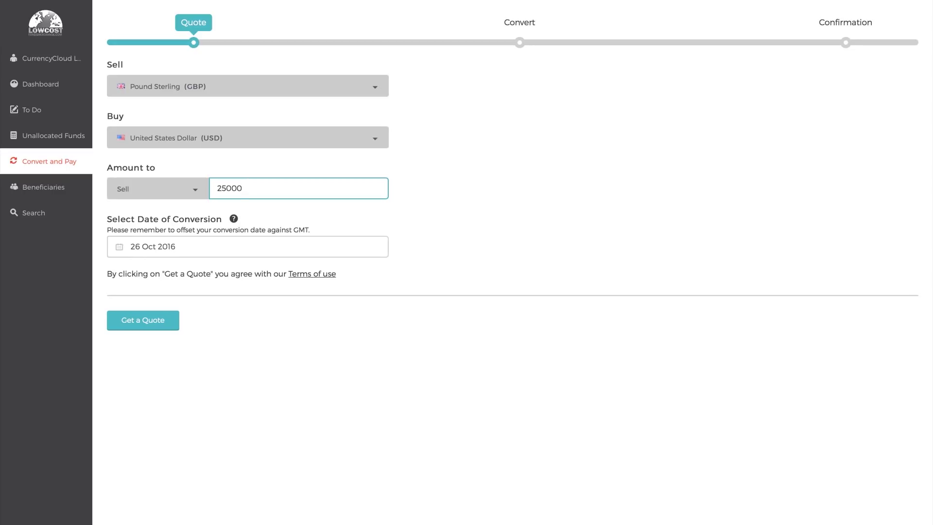
- Set the conversion date to 27 Oct 2016 and request a quote
click(253, 247)
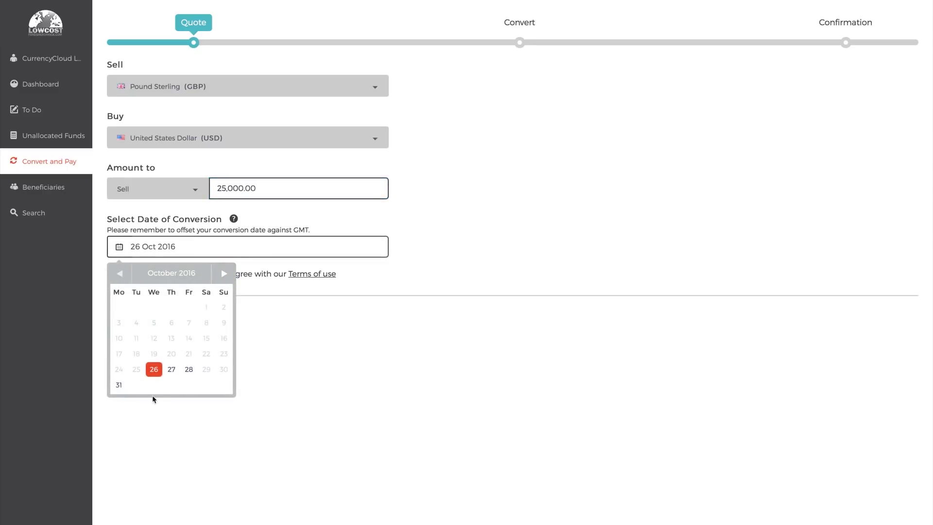
click(171, 369)
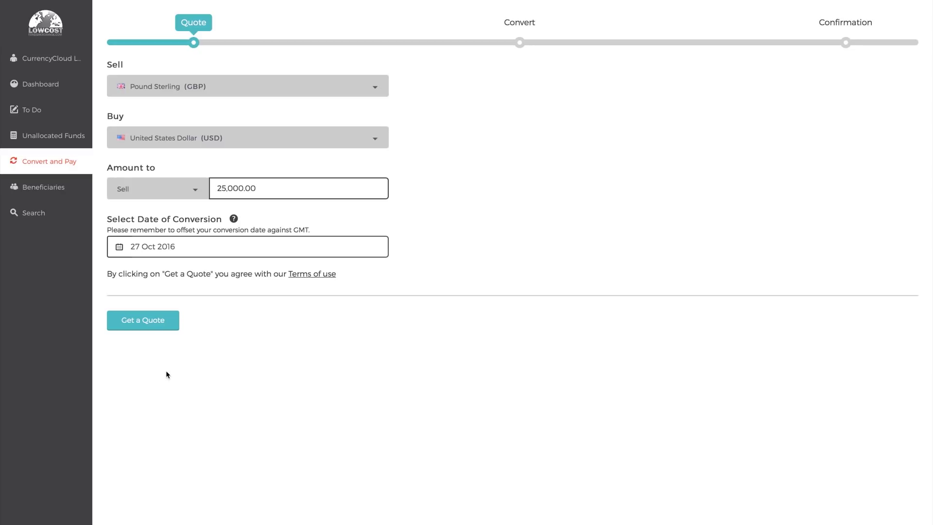
click(151, 328)
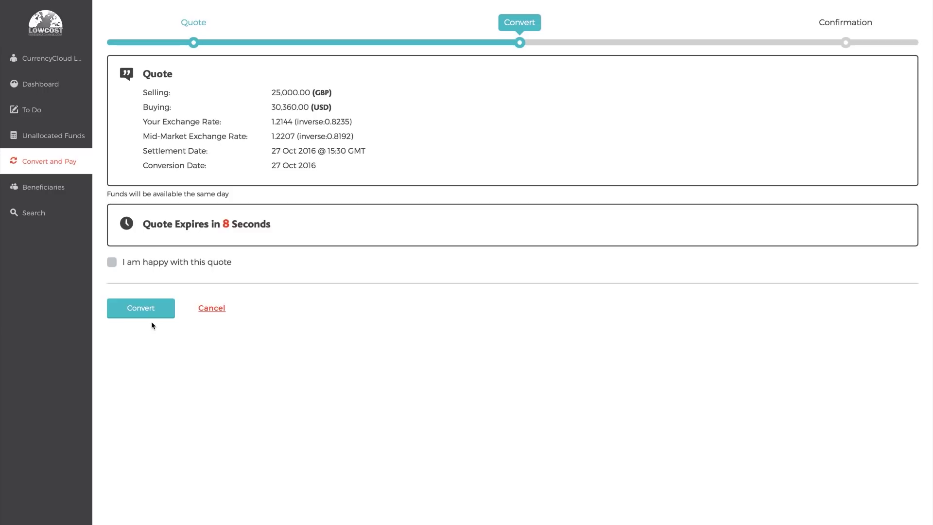
- Accept the 1.2144 quote and book the 25,000 GBP to 30,360 USD conversion
click(130, 262)
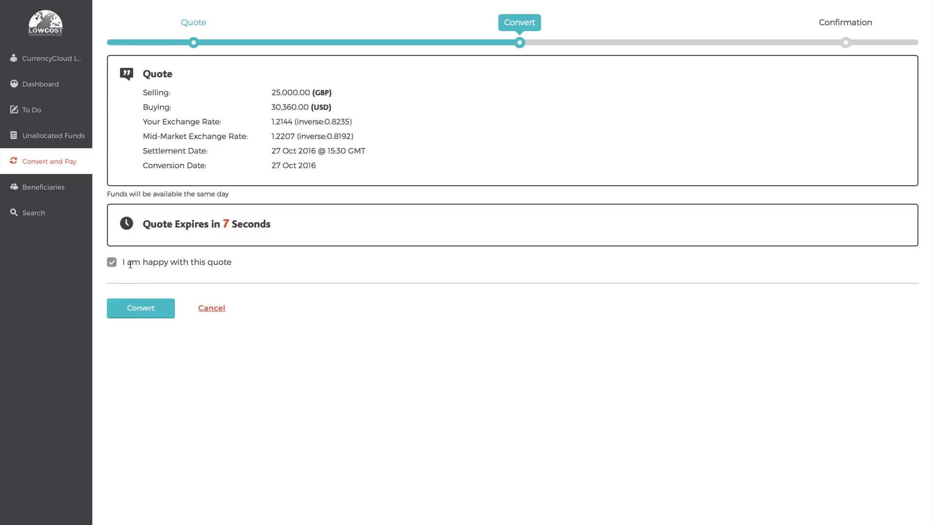
click(137, 317)
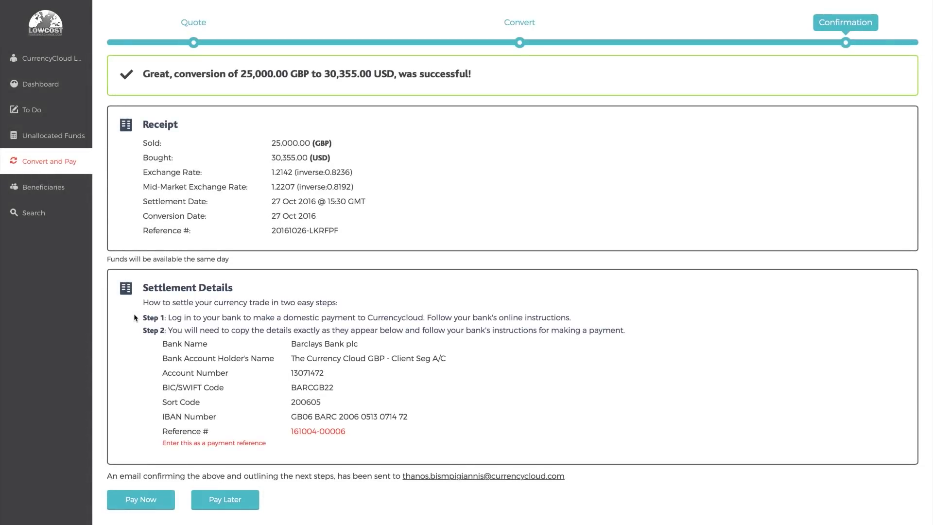
- After the conversion confirms, start paying out the 30,355.00 USD right away
click(139, 497)
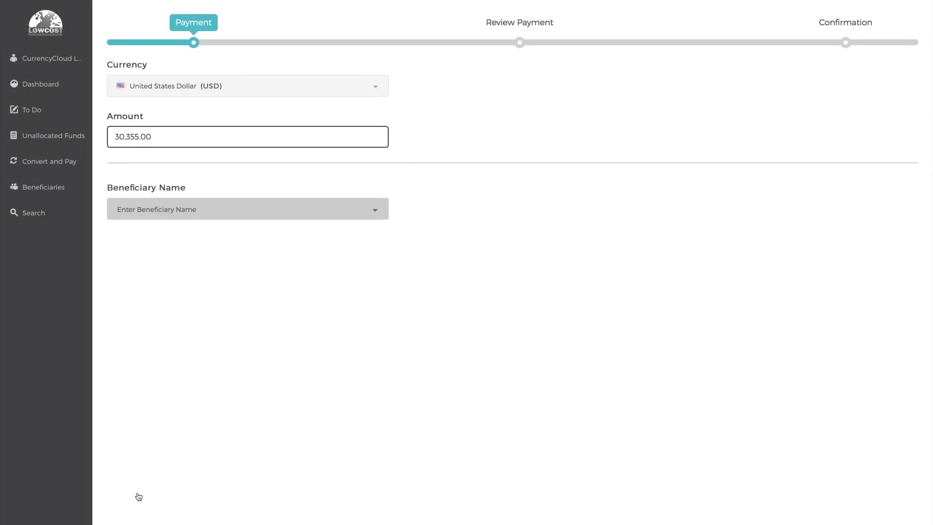
- Select the saved beneficiary for the payment and state that you are the payer
click(313, 213)
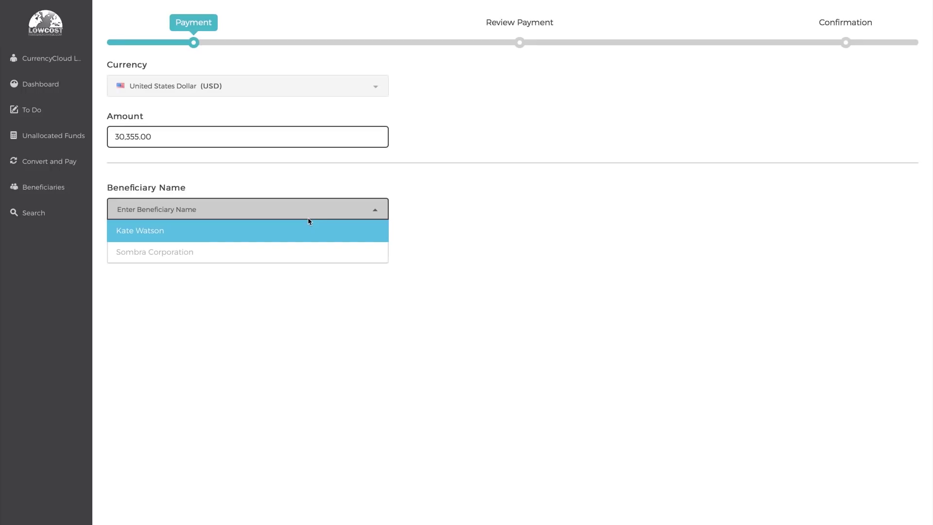
click(293, 229)
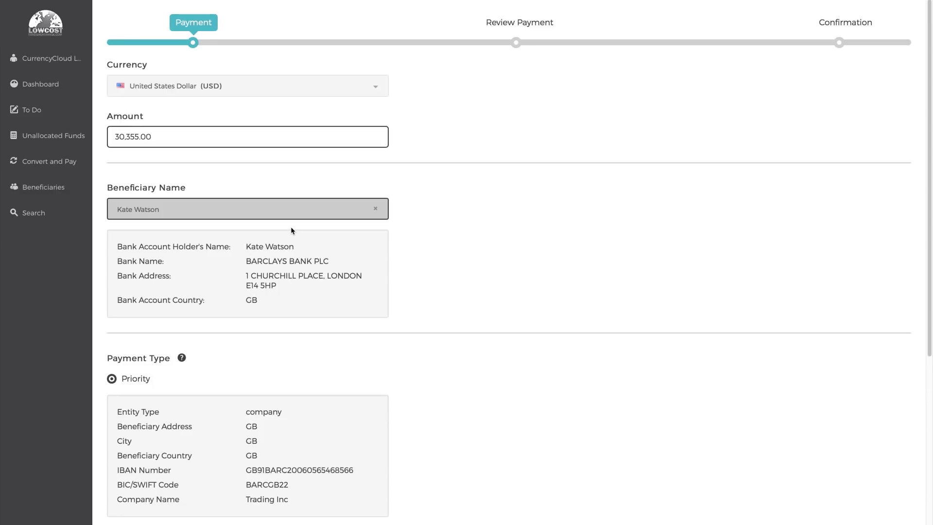
scroll(291, 228, down, 7)
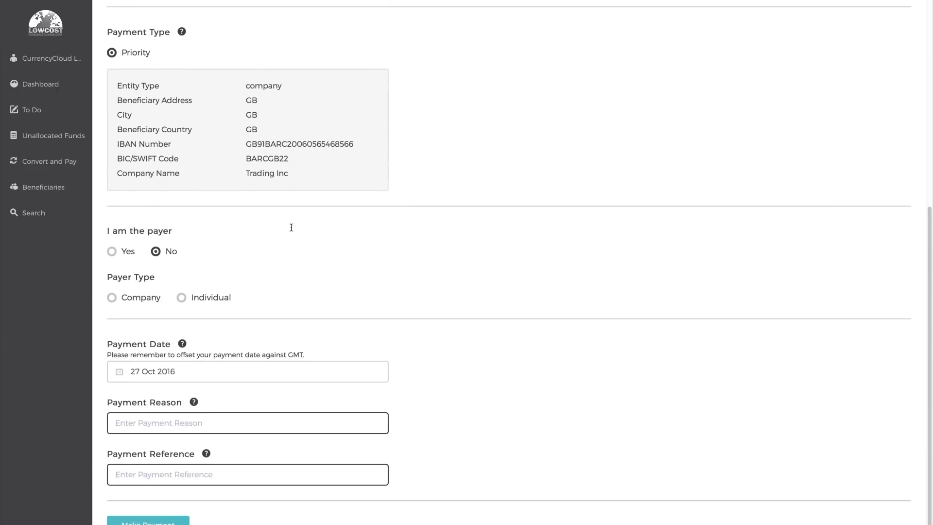
click(125, 256)
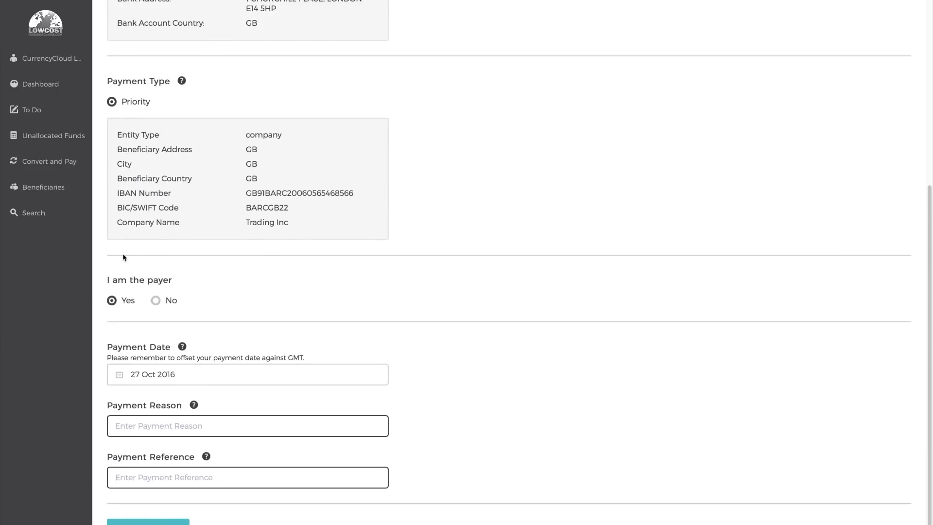
- Enter payment reason Invoices and the invoice reference, then submit for review
click(166, 425)
text(Invoices)
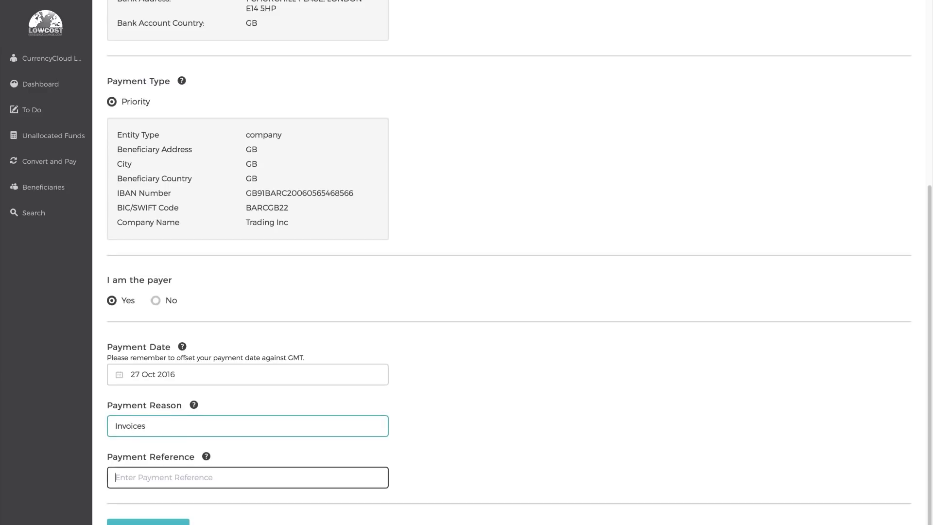
key(Tab)
text(invoice)
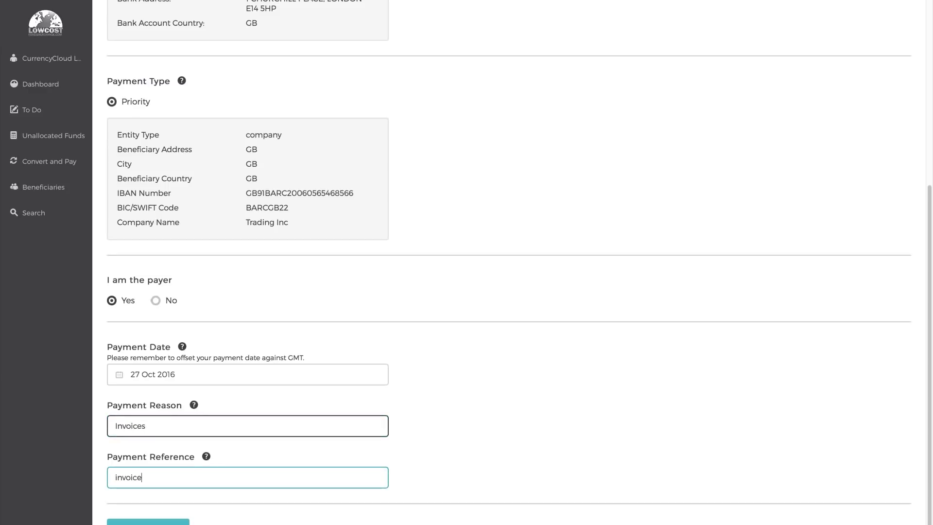
text(_00021)
scroll(134, 506, down, 1)
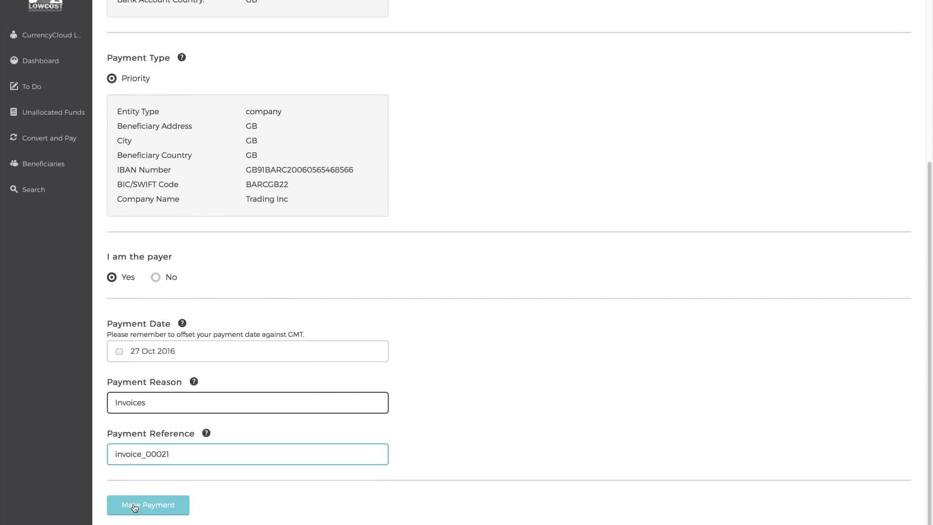
click(134, 506)
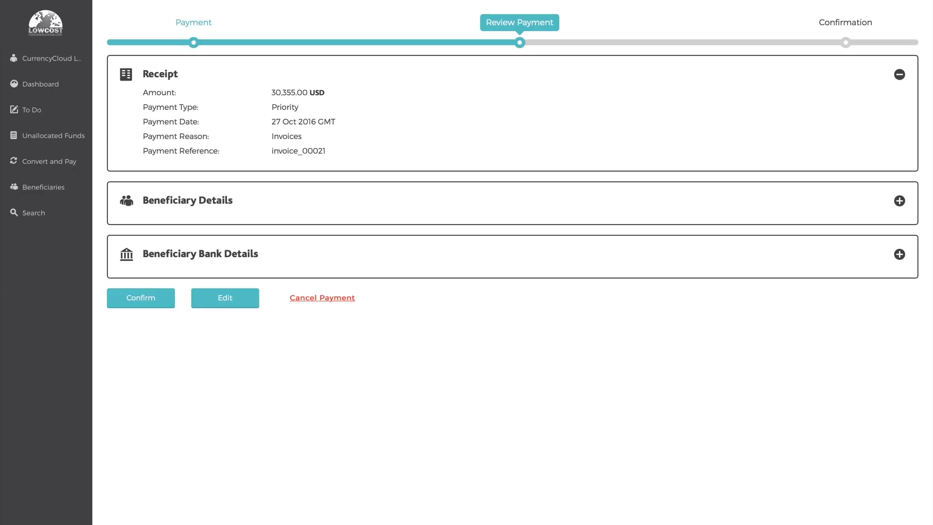
- Review the beneficiary and bank details, then confirm and send the USD payment
click(250, 202)
click(210, 318)
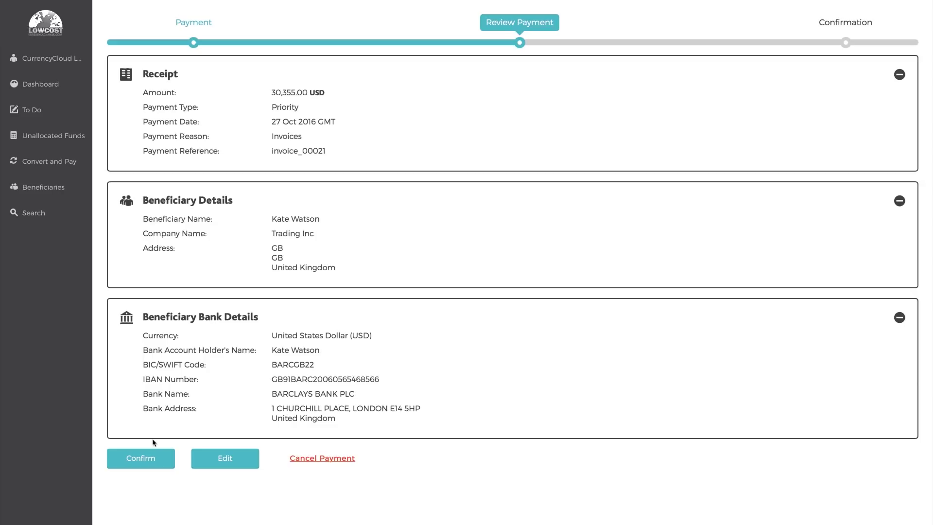
click(151, 458)
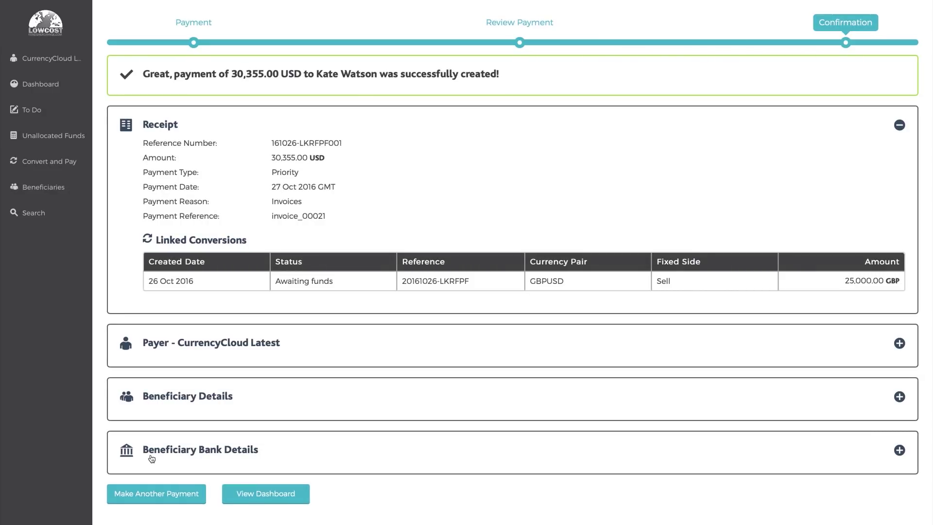
- Check the receipt's payer, beneficiary and bank details, then go to Unallocated Funds
click(178, 351)
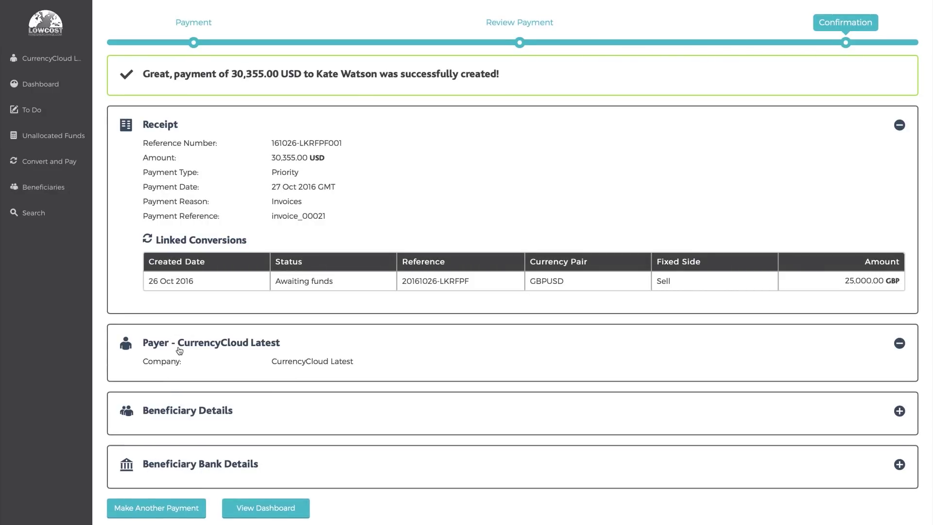
click(187, 499)
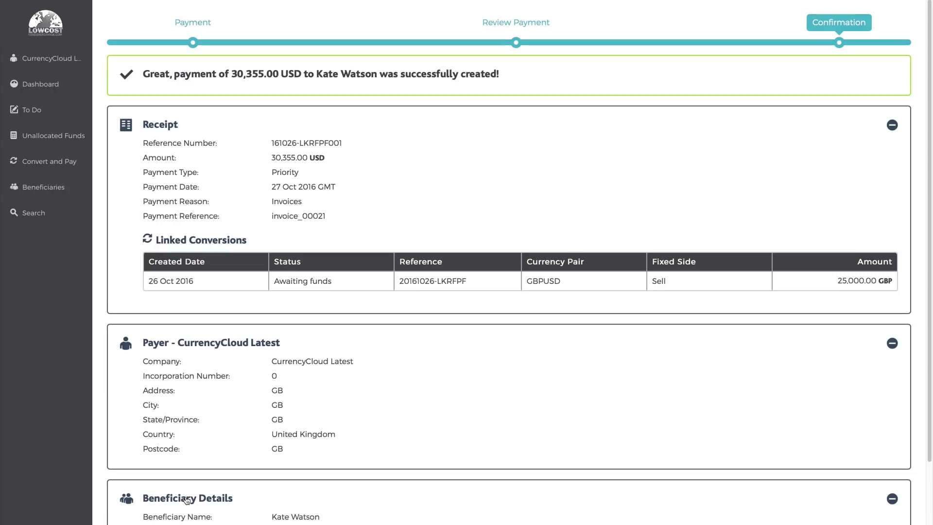
scroll(187, 499, down, 3)
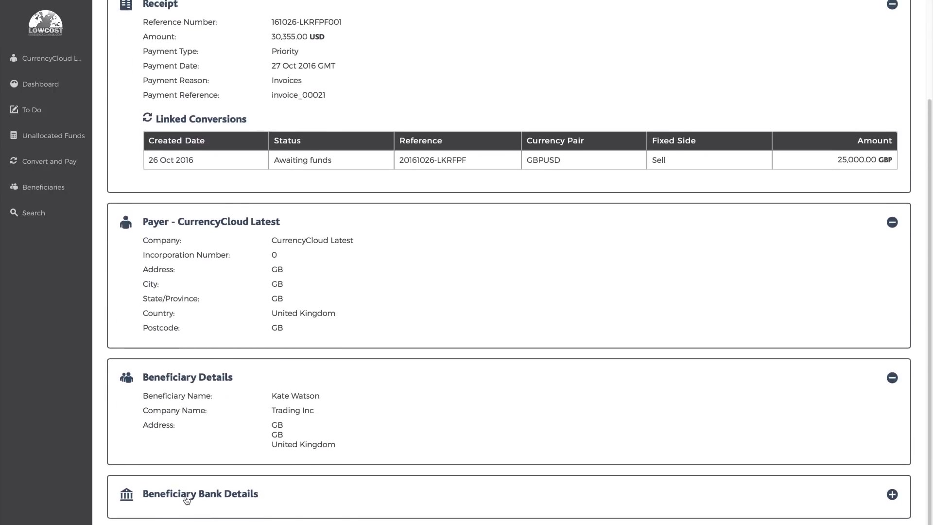
click(187, 499)
scroll(187, 499, down, 2)
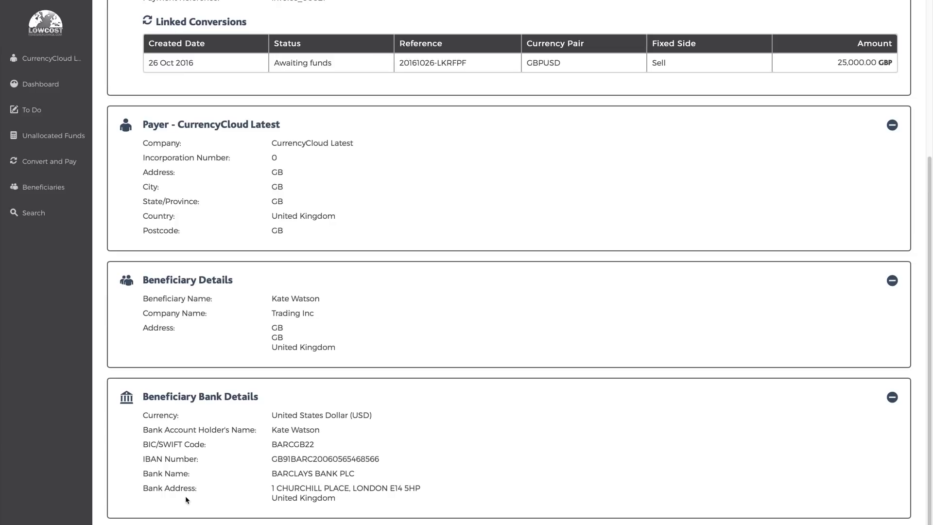
click(86, 137)
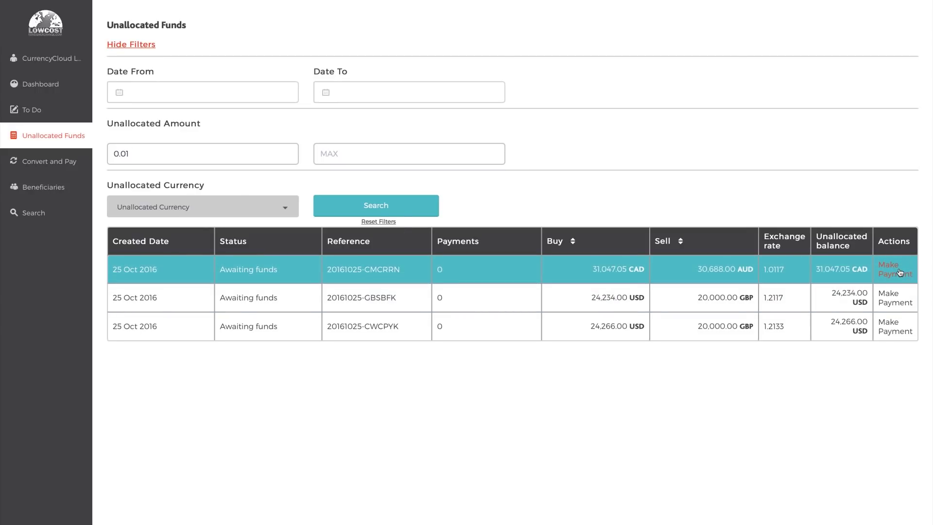
- Start a payment from the 31,047.05 CAD unallocated funds, then switch to Beneficiaries
click(899, 272)
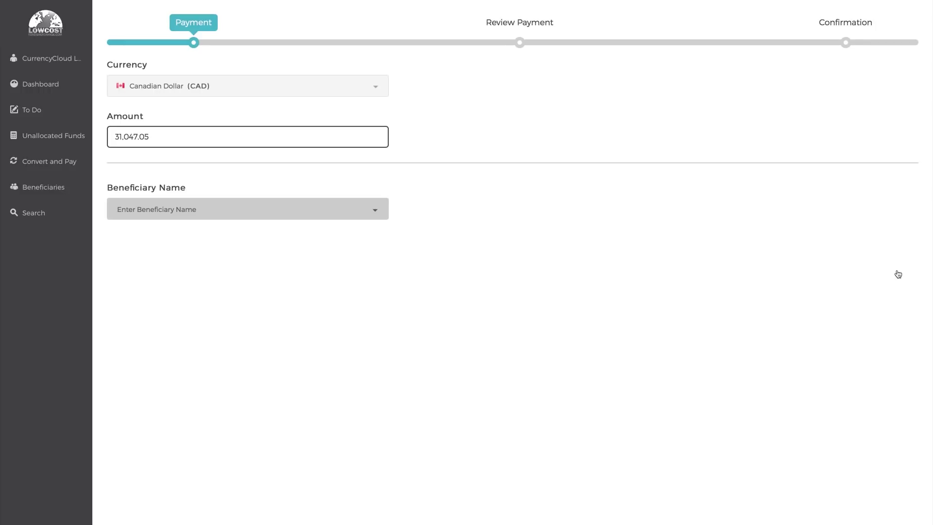
click(68, 189)
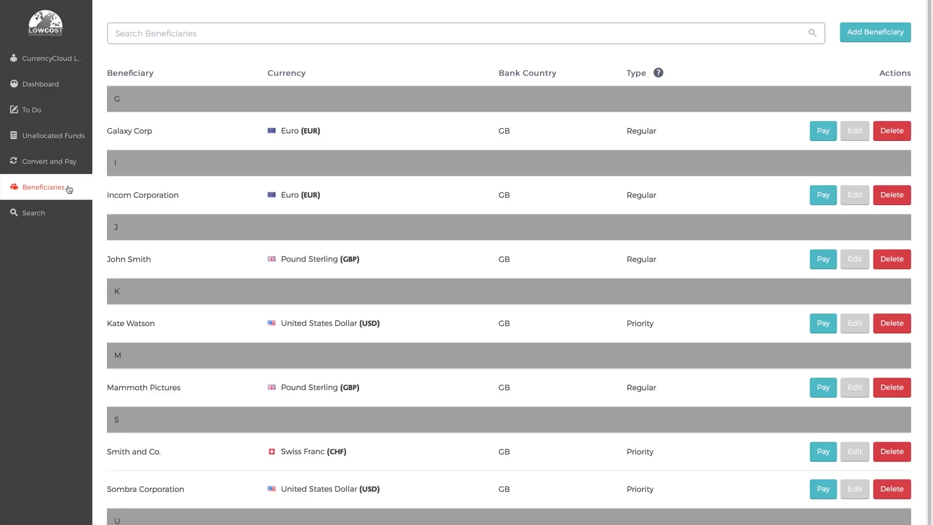
- Add a beneficiary with a nickname, United Kingdom as beneficiary and bank country, and holder name
click(887, 34)
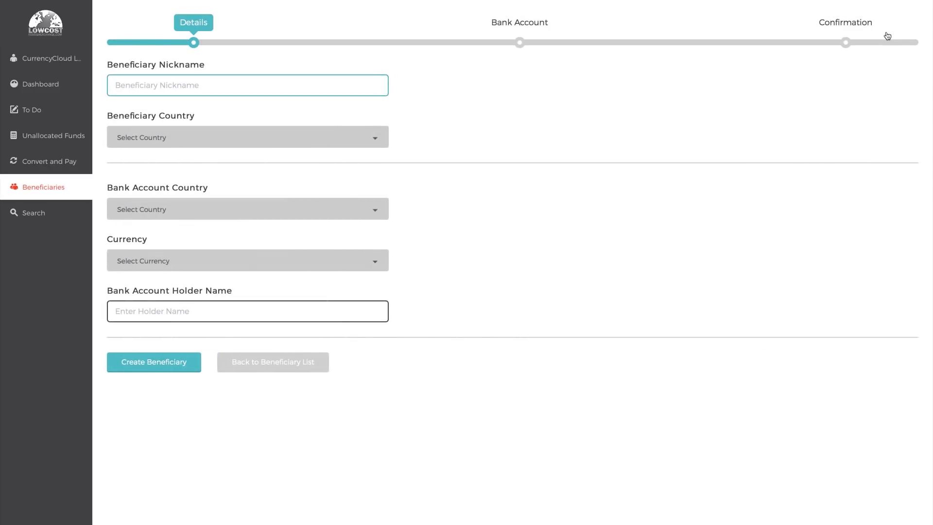
text(John Sample)
key(Tab)
text(United)
key(Down)
key(Return)
key(Tab)
text(Ste)
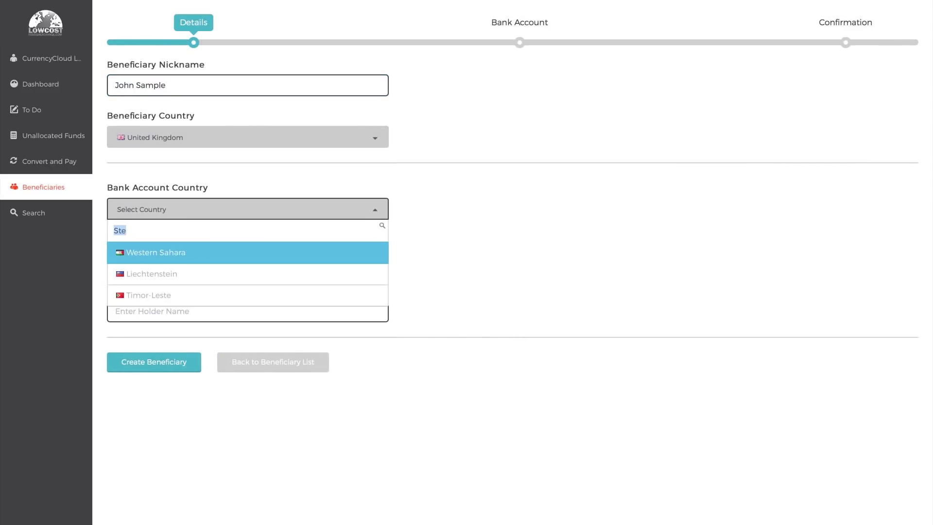
text(United)
key(Down)
key(Return)
key(Tab)
key(Tab)
text(Mr John Sample)
- Create it as an individual, choose sort code and account number, enter the sort code, then open Search
click(188, 362)
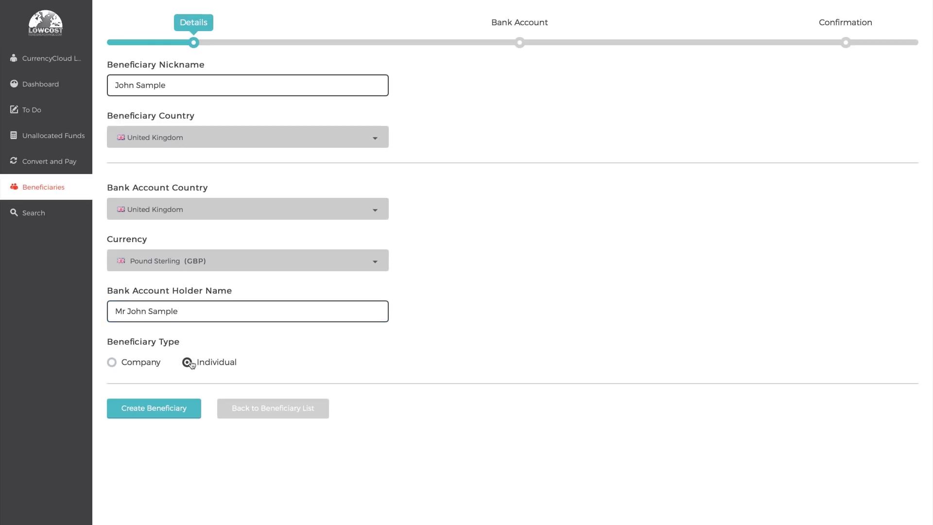
click(167, 409)
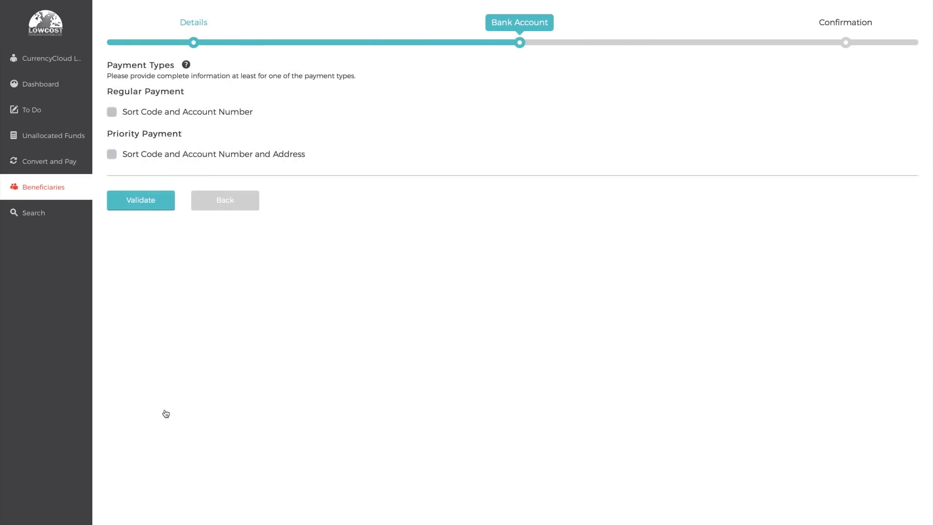
click(156, 112)
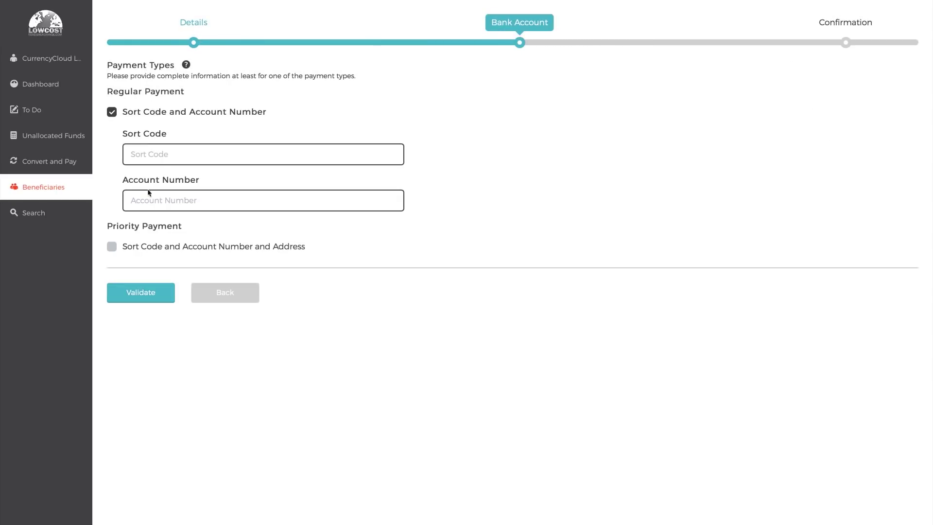
click(160, 150)
text(BARCAU)
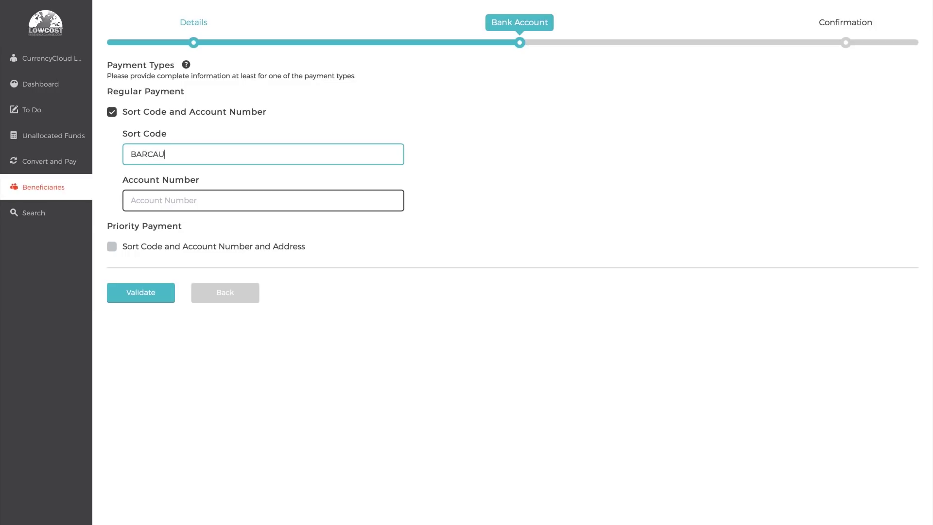
text(48)
key(Tab)
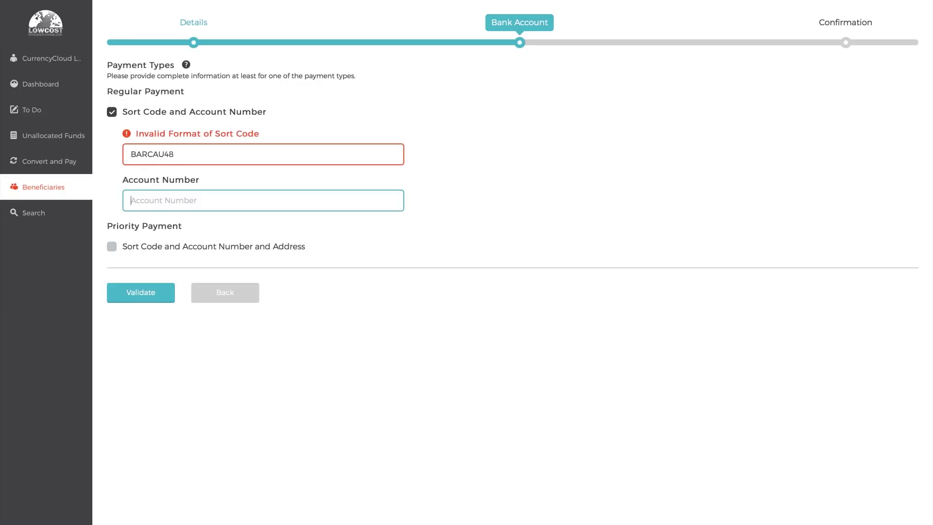
click(41, 214)
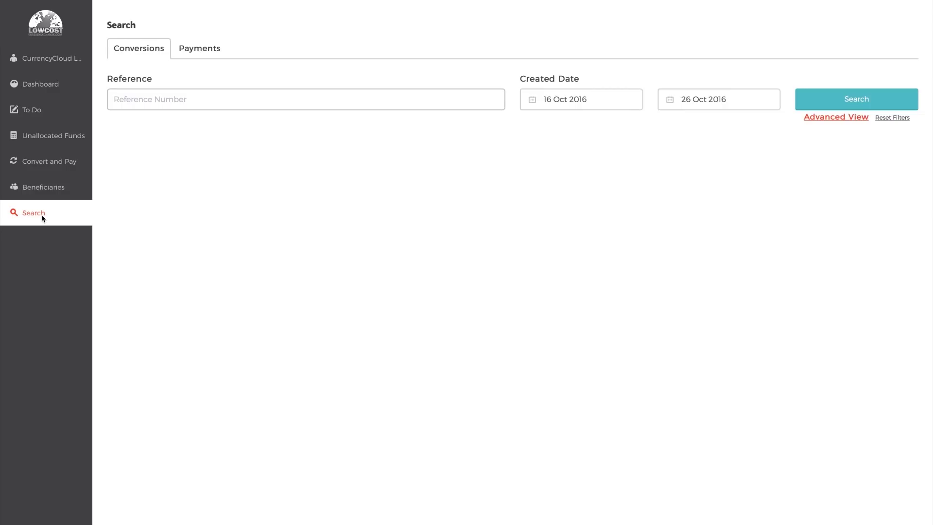
click(832, 95)
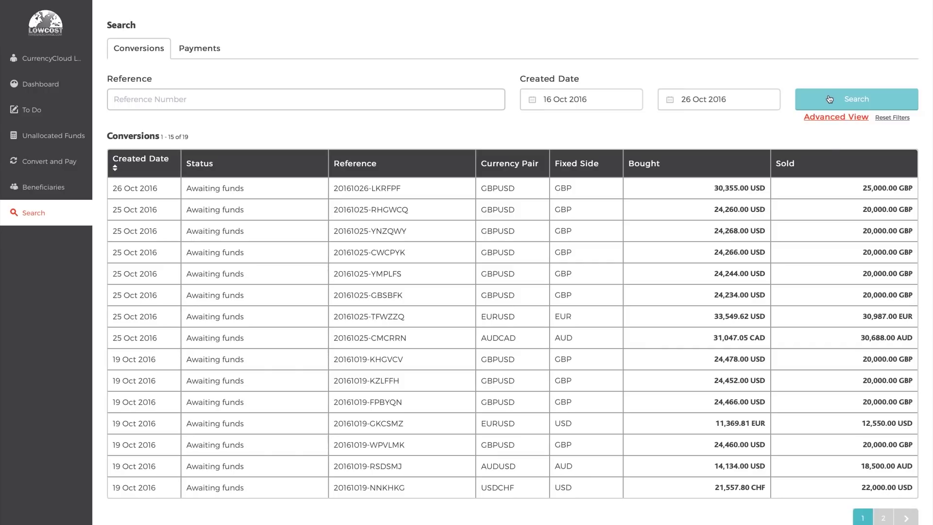
click(828, 318)
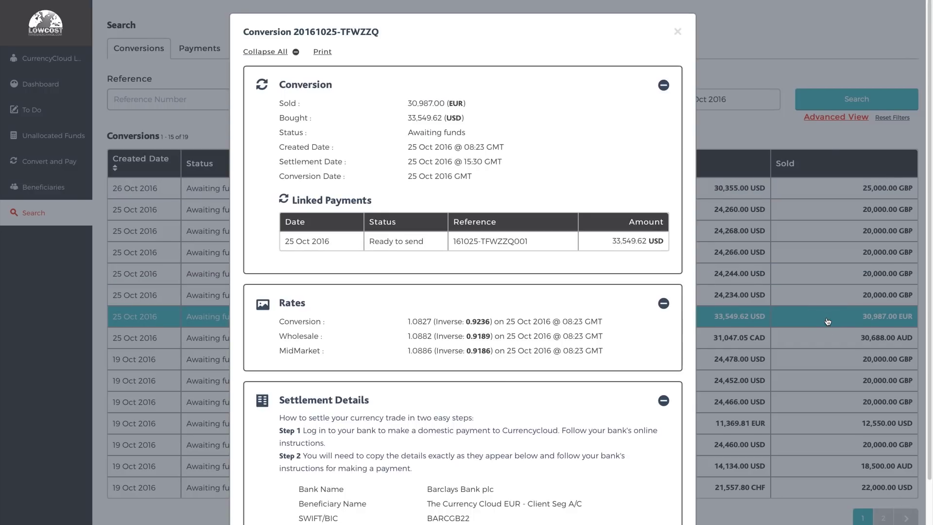
scroll(614, 299, down, 3)
scroll(614, 296, up, 5)
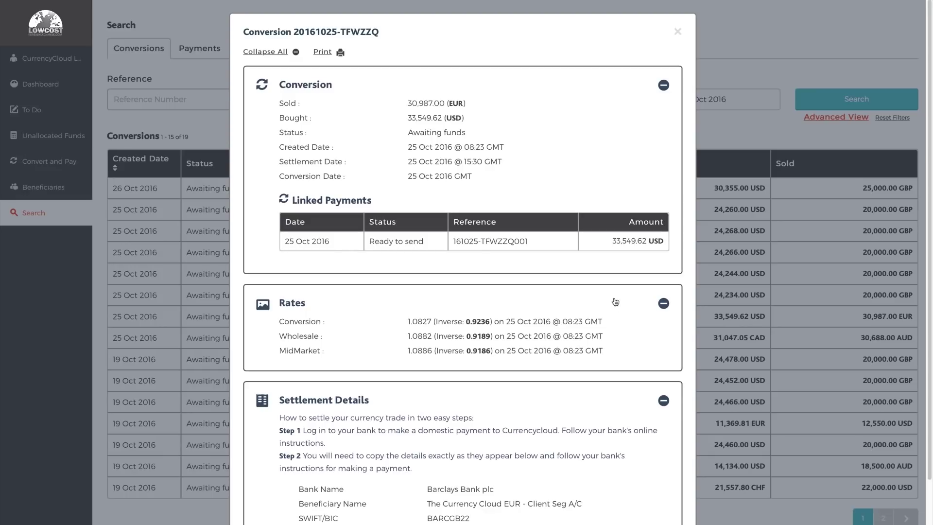
click(791, 164)
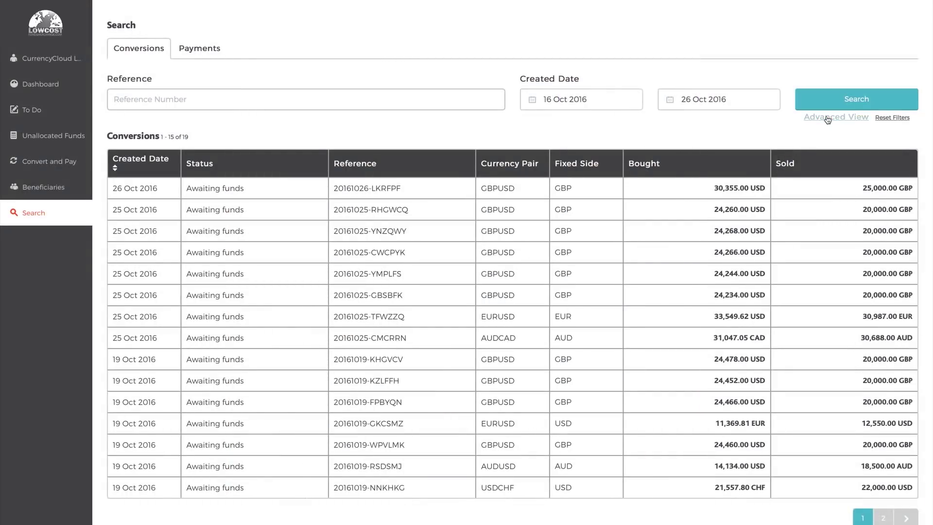
- In the advanced view, filter by bought currency Euro (EUR) and rerun the search
click(827, 118)
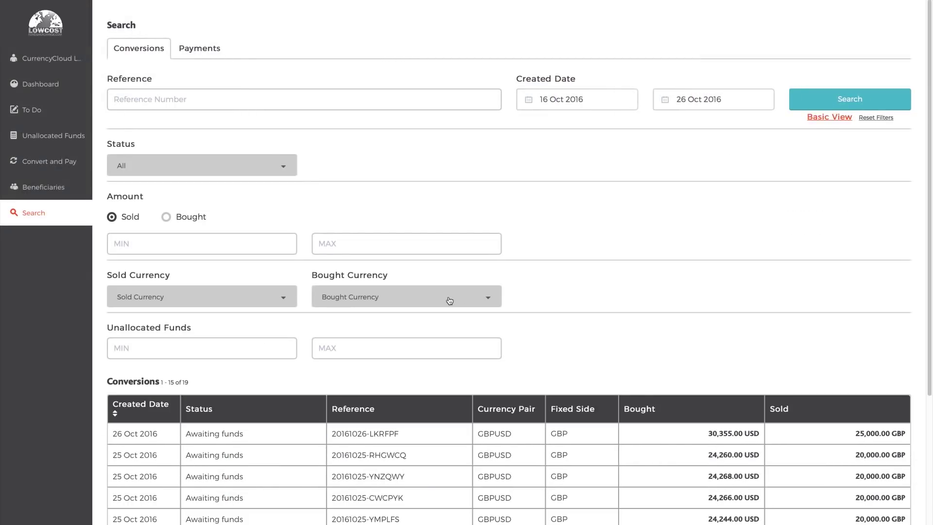
click(448, 299)
text(eur)
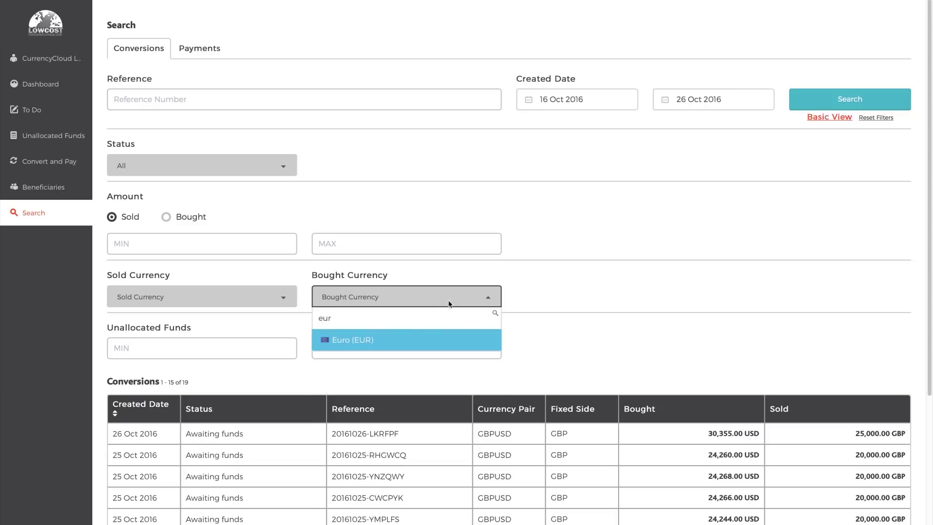
click(406, 340)
click(874, 97)
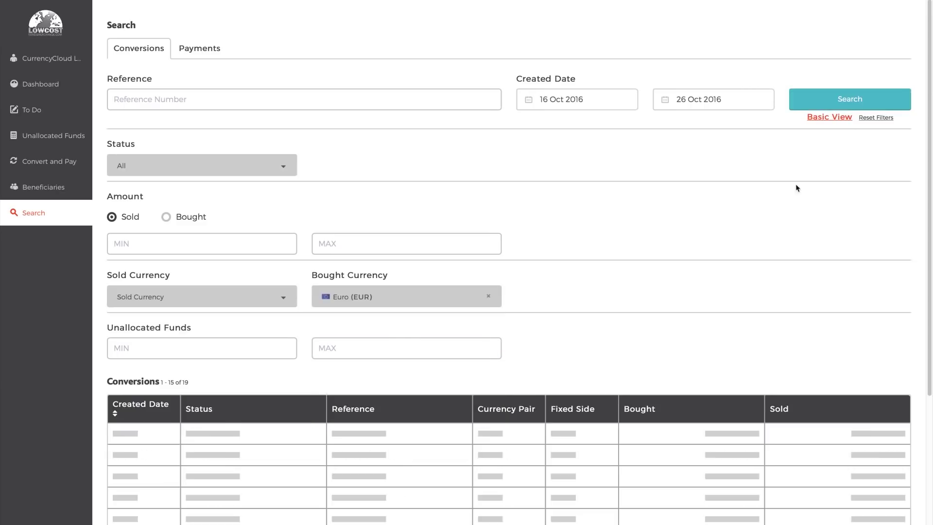